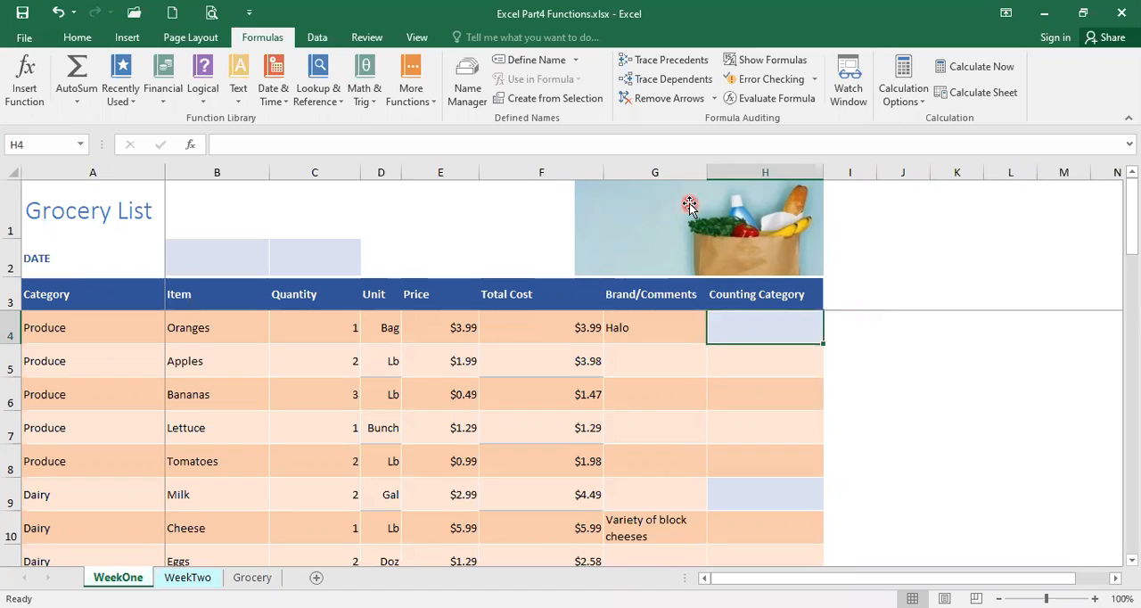
left_click(78, 38)
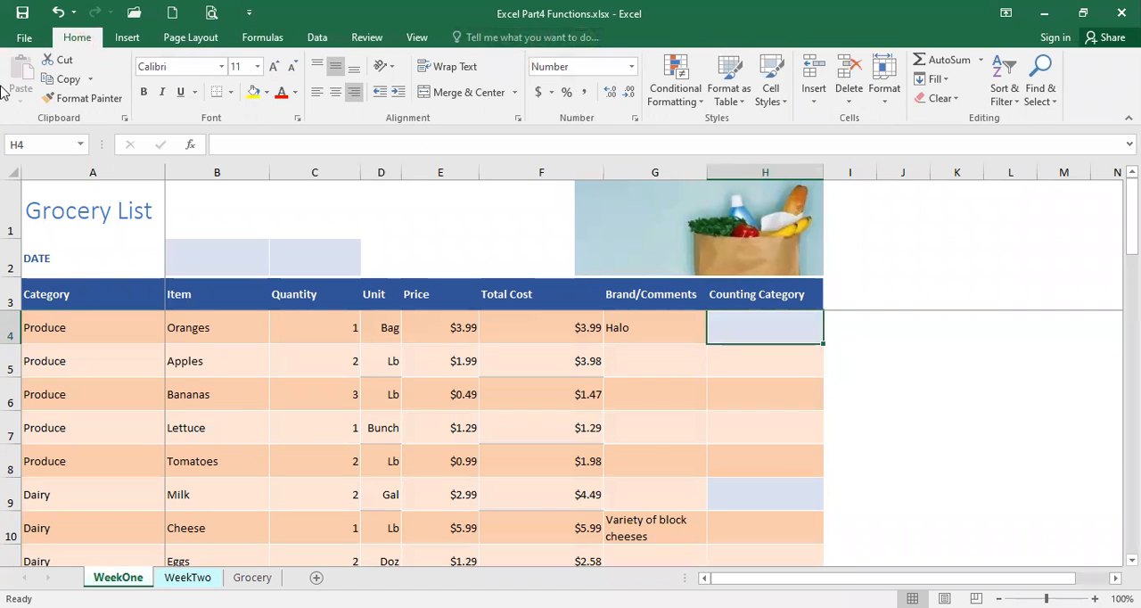
left_click(982, 64)
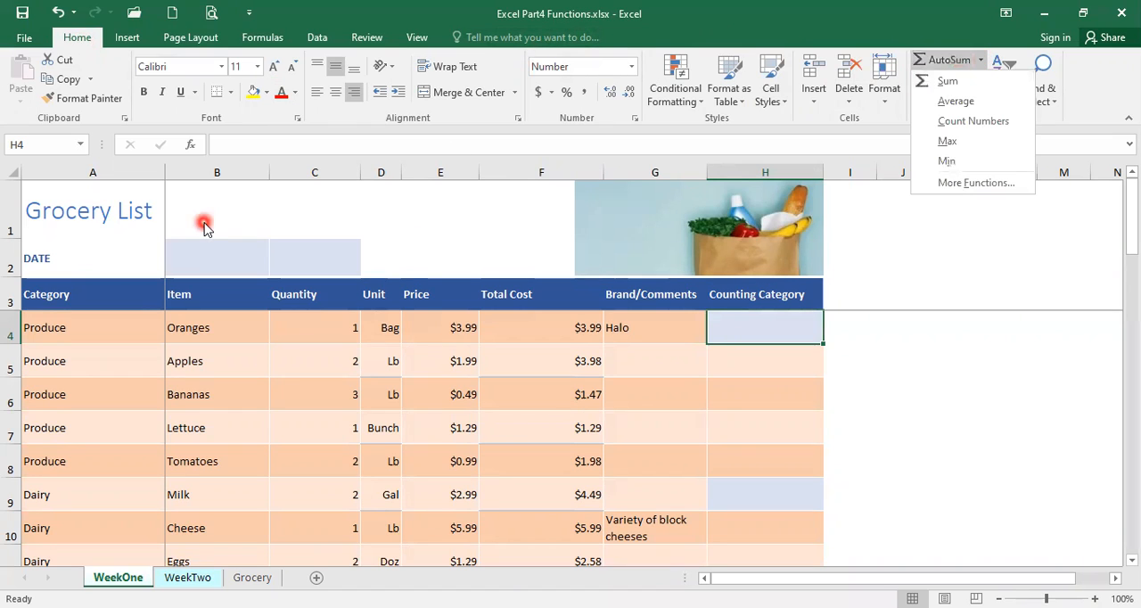
left_click(261, 39)
Search for "count" functions and insert the COUNTIF function in cell H4
left_click(30, 96)
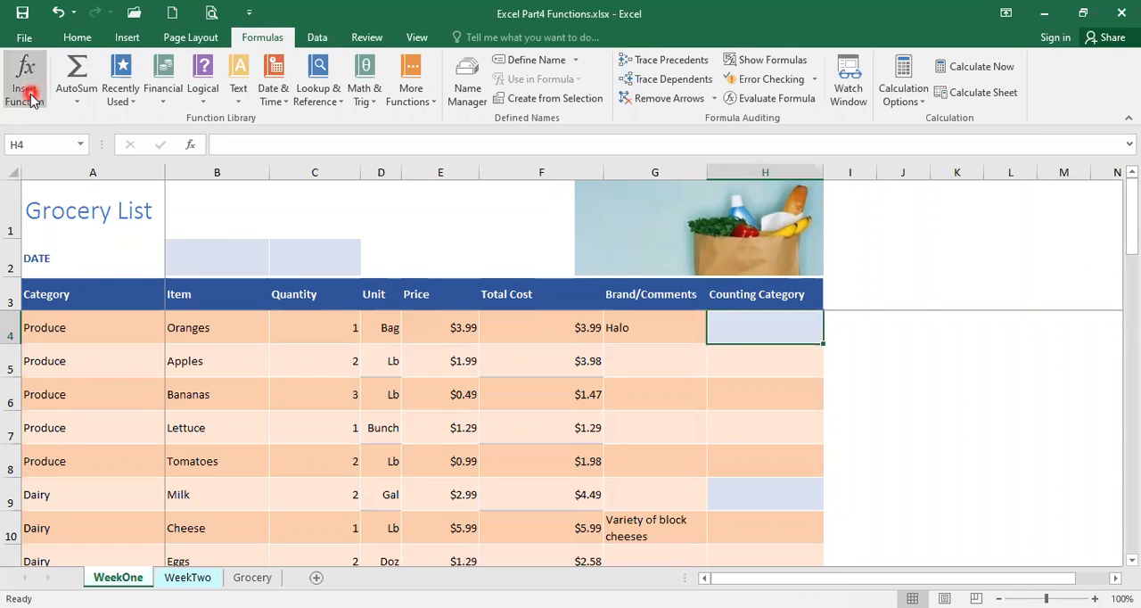
left_click(33, 98)
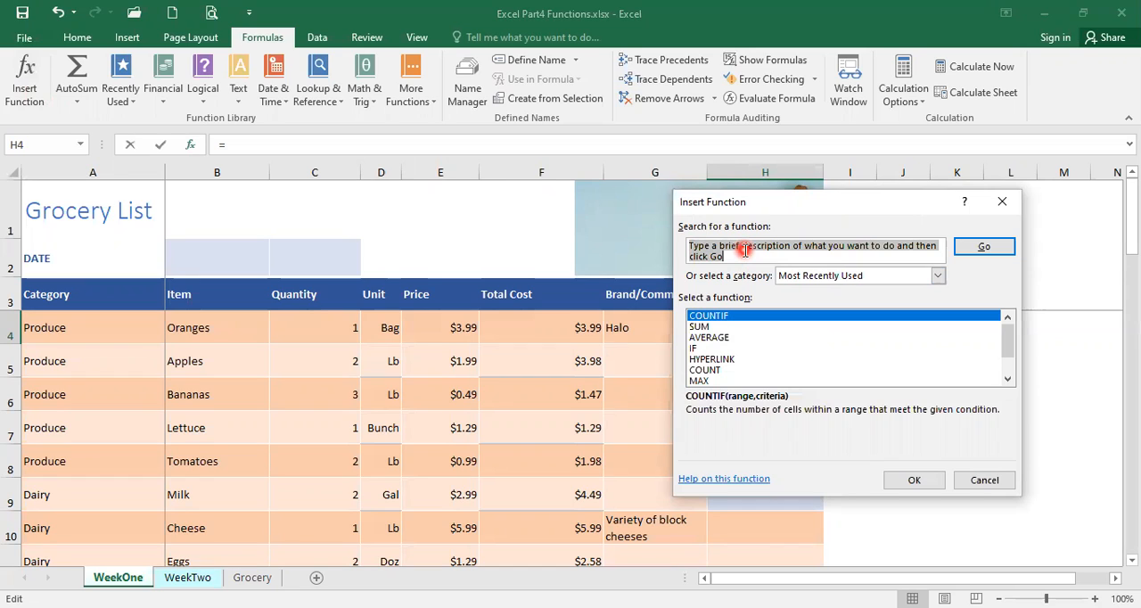
type("count")
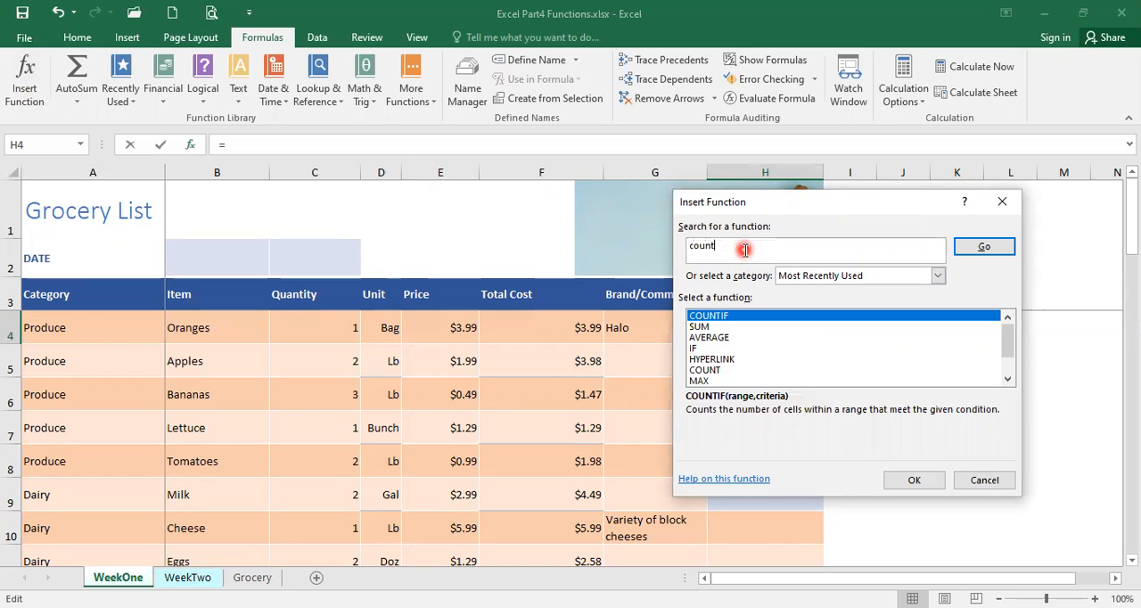
left_click(986, 248)
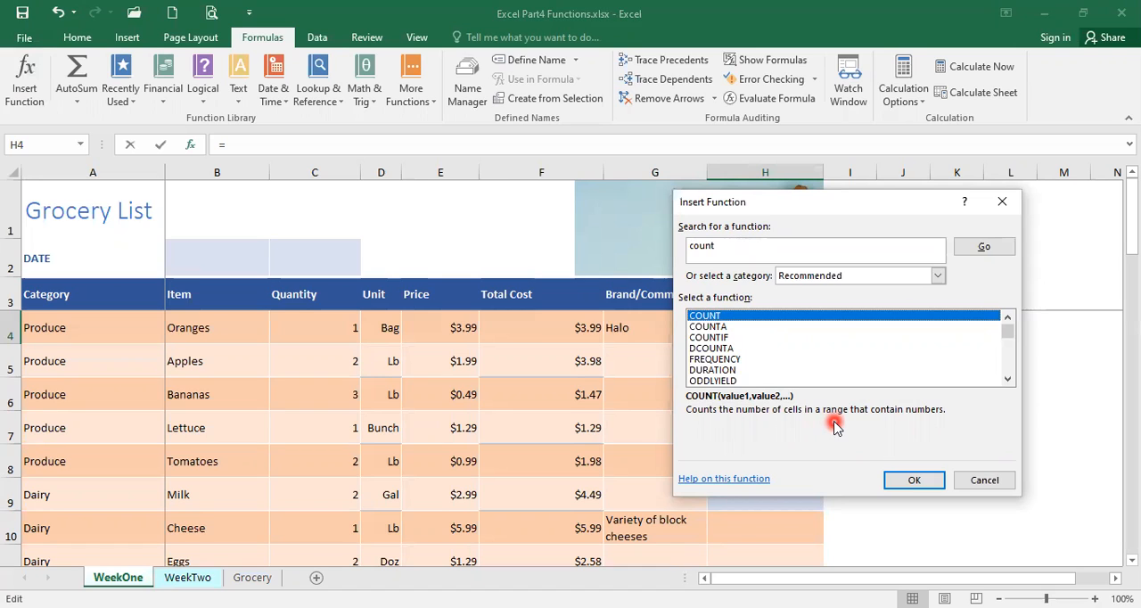
left_click(718, 328)
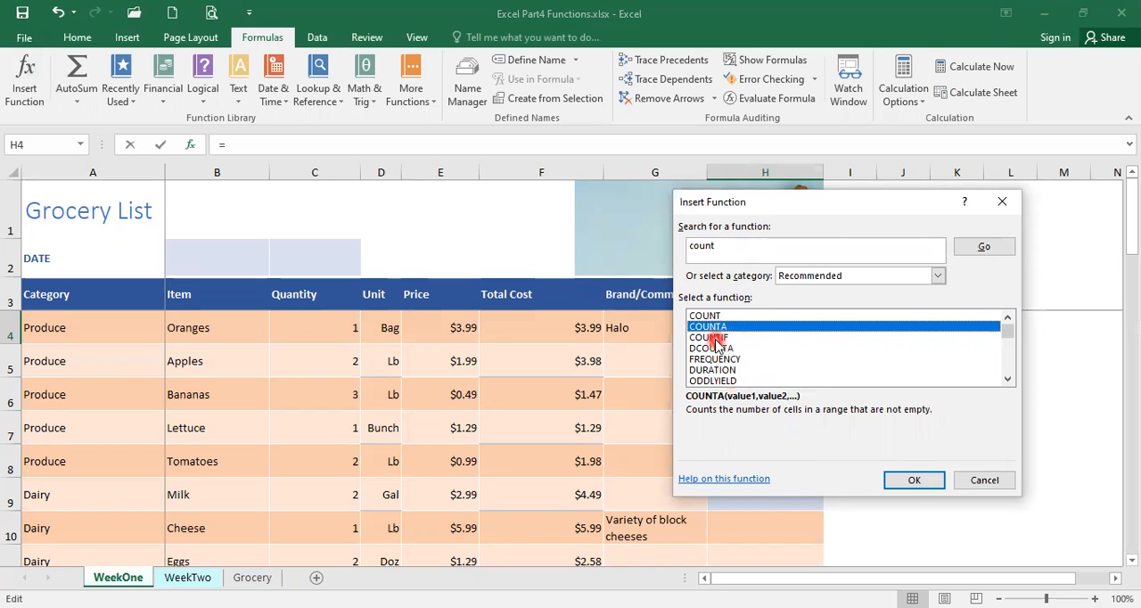
left_click(714, 338)
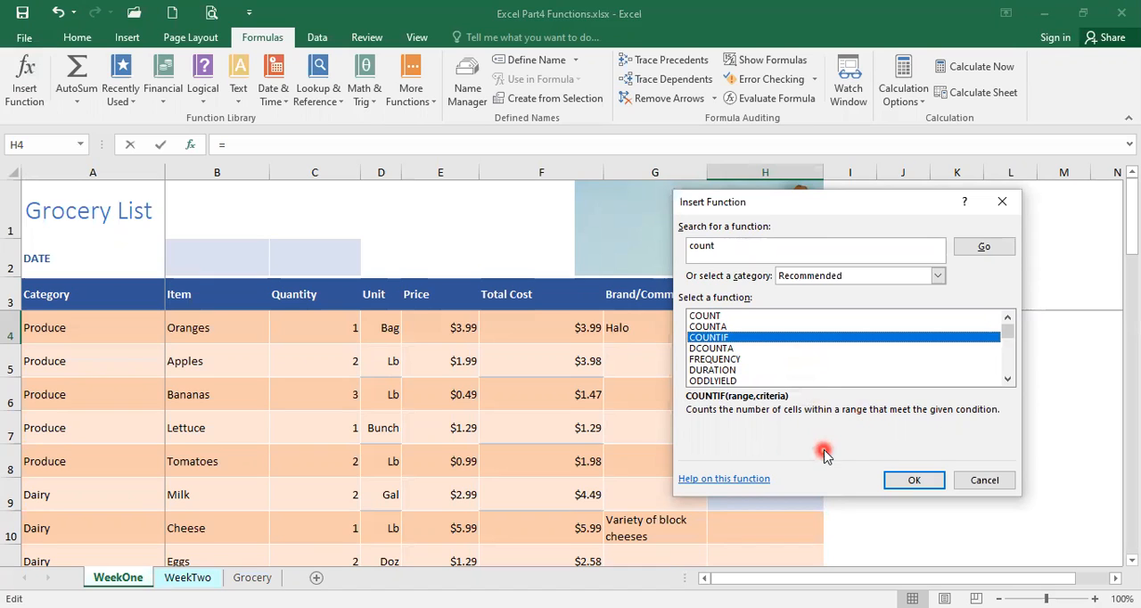
left_click(911, 480)
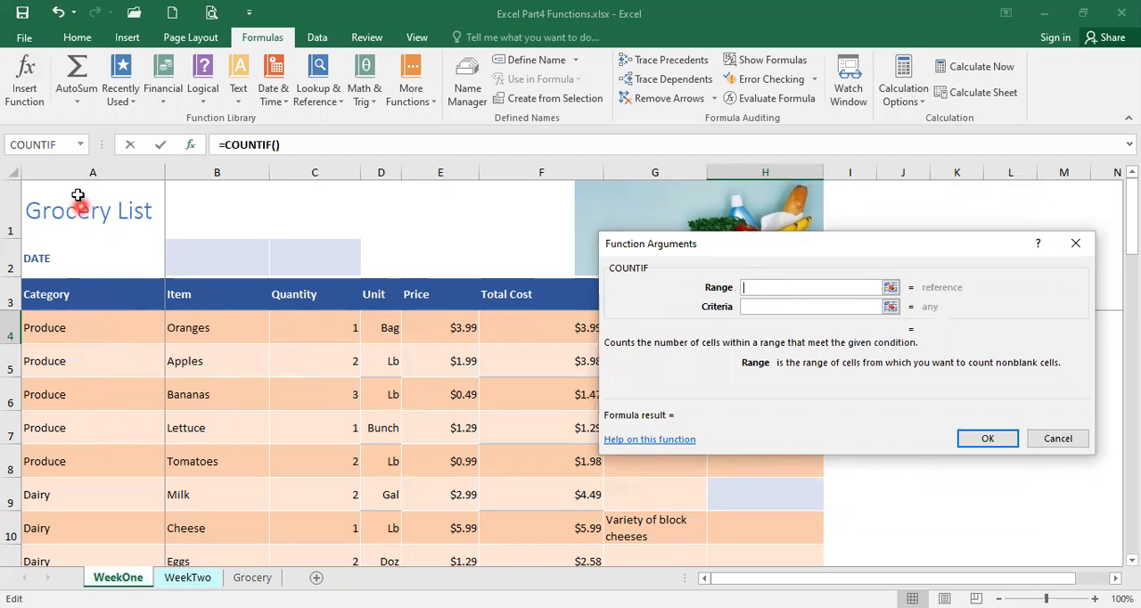
Set the COUNTIF range to column A (A:A) and the criteria to A4, completing the formula in H4
left_click(67, 169)
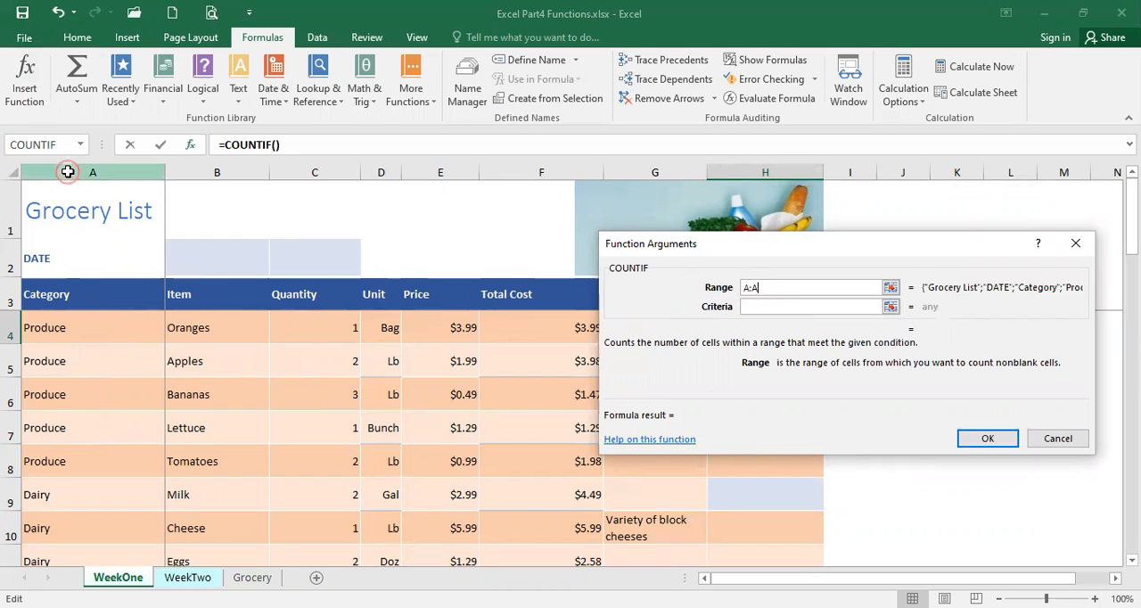
left_click(752, 307)
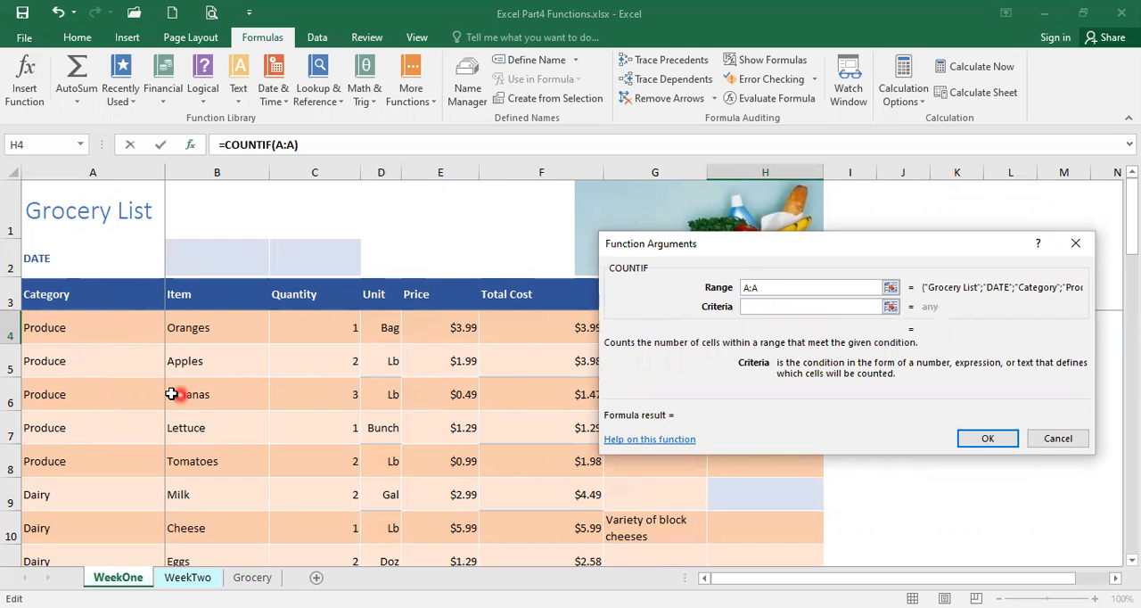
left_click(89, 332)
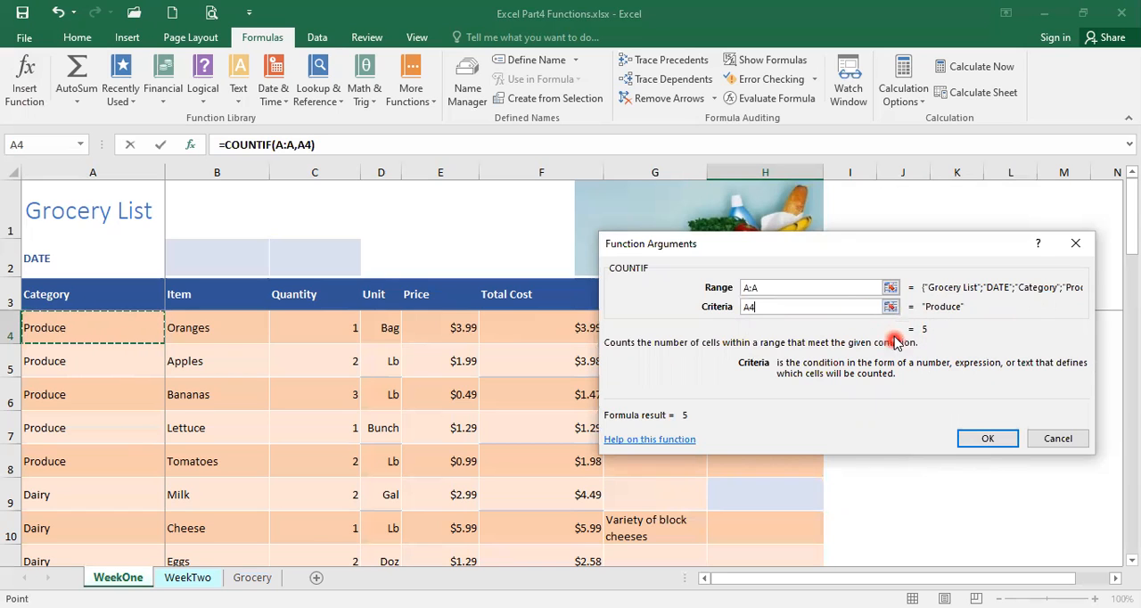
left_click(986, 440)
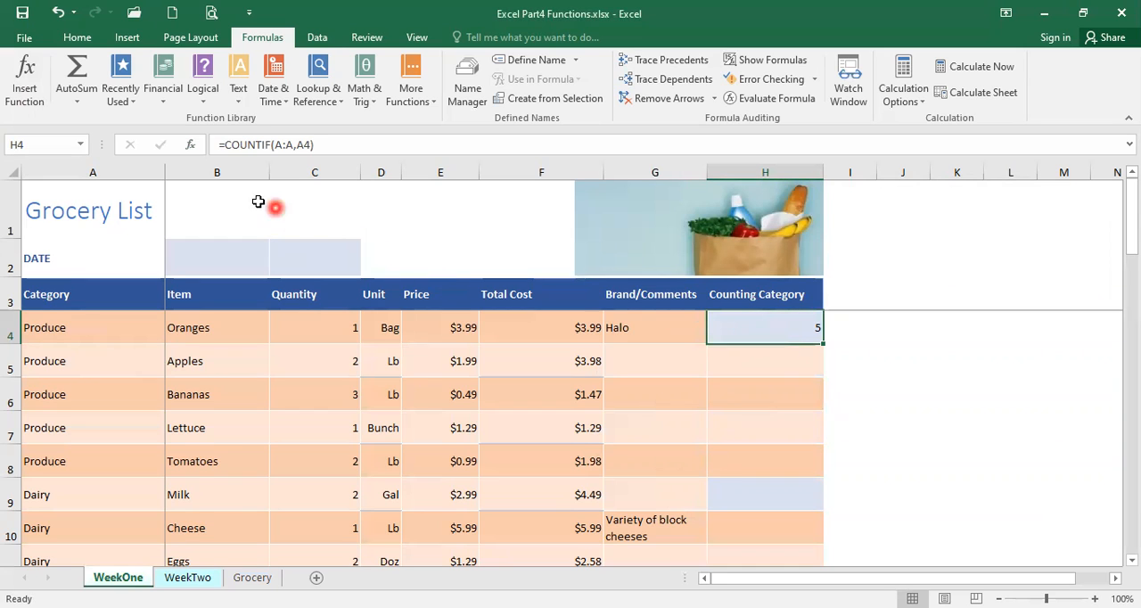
Examine the range and criteria references of the COUNTIF formula in H4, leaving the formula as it is
left_click(304, 144)
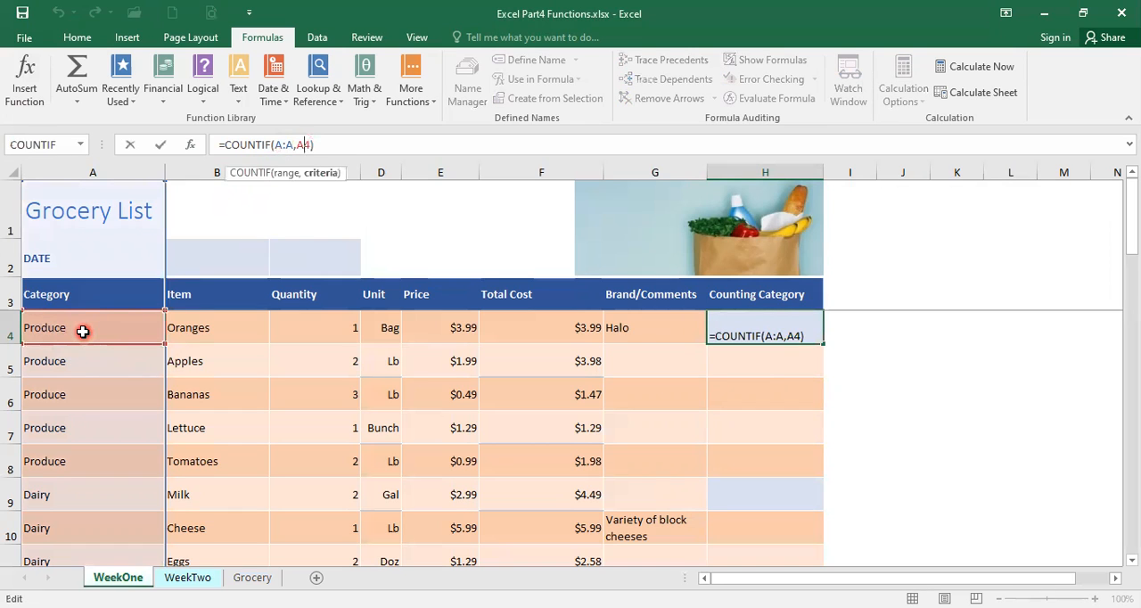
key("Return")
left_click(766, 330)
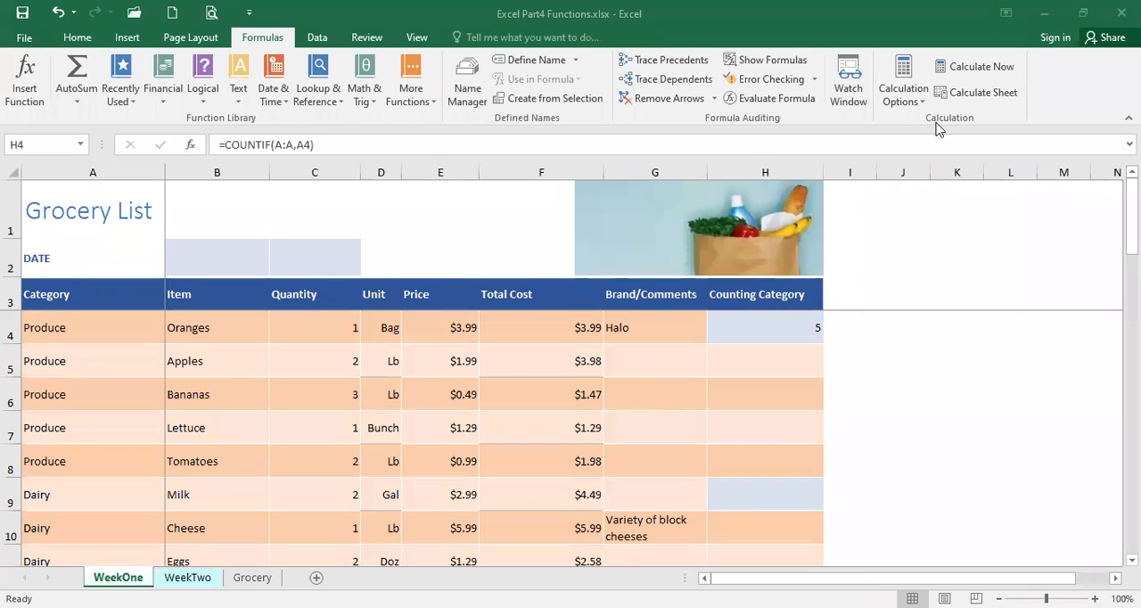
left_click(854, 481)
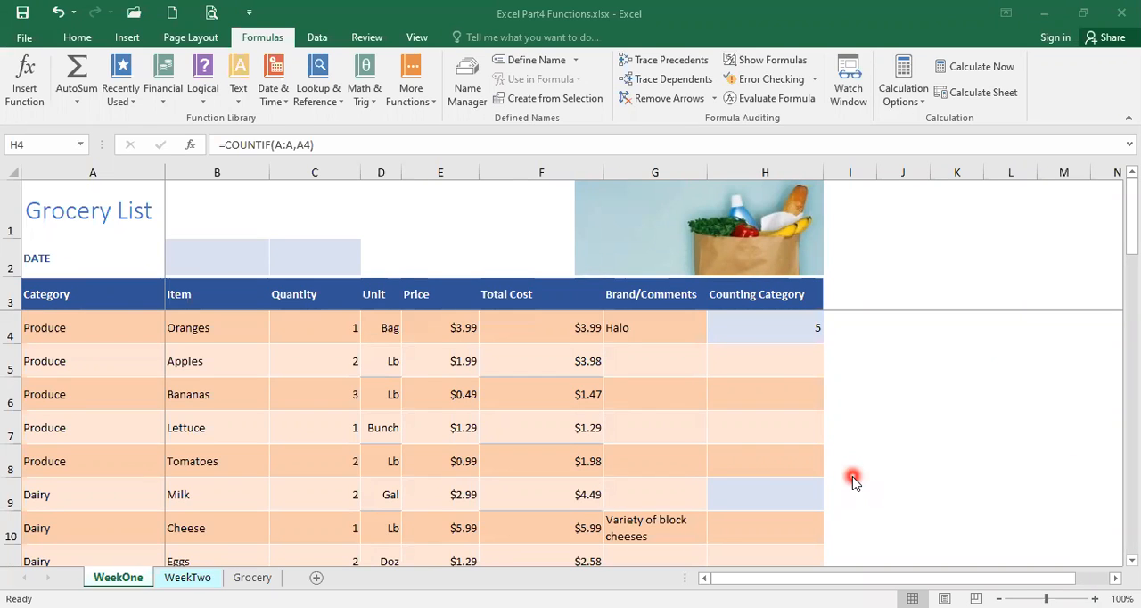
Enter the formula =COUNTIF(A:A,A9) in cell H9 to count the Dairy items
left_click(750, 501)
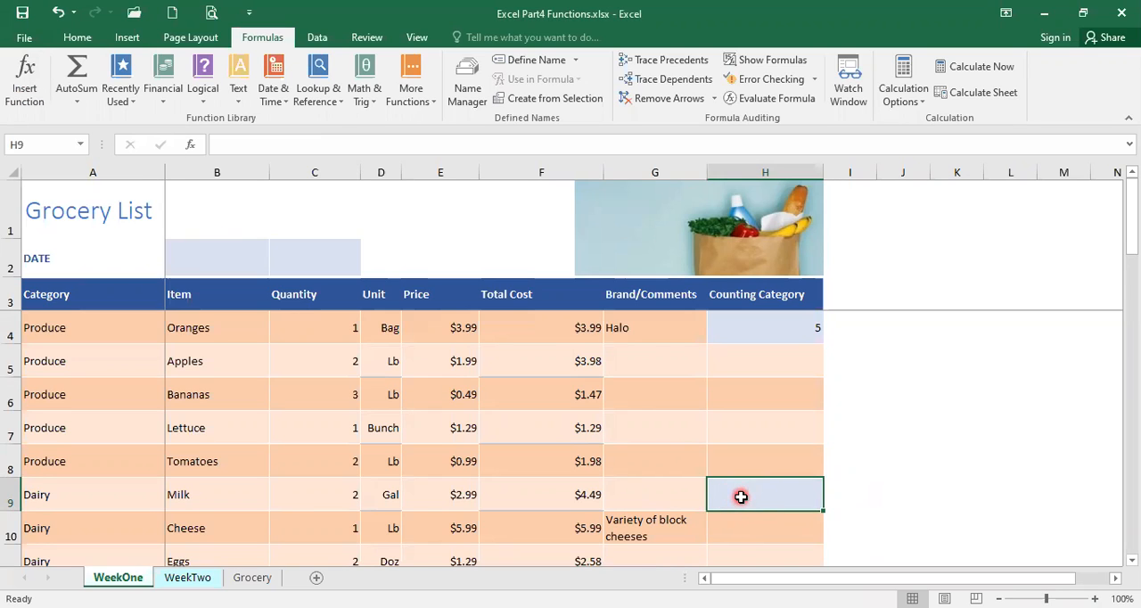
type("=")
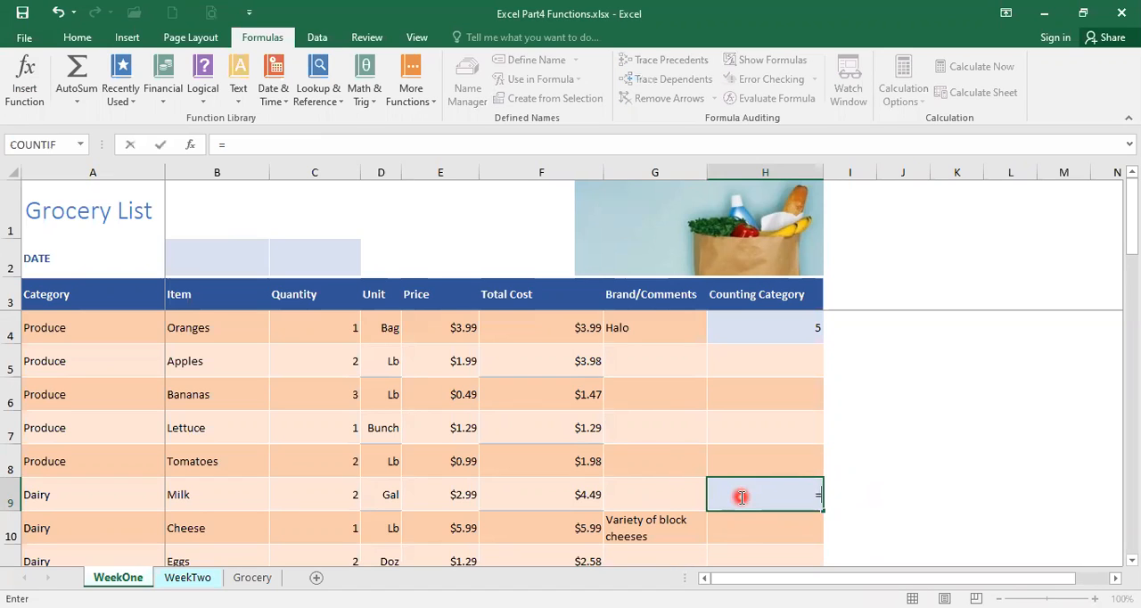
type("count")
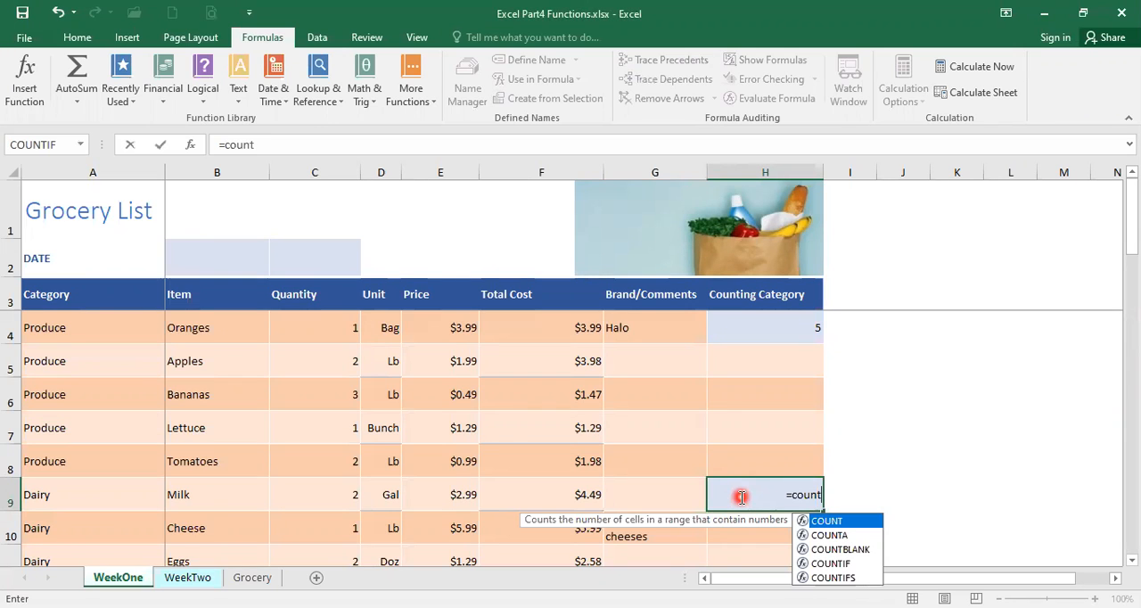
left_click(835, 569)
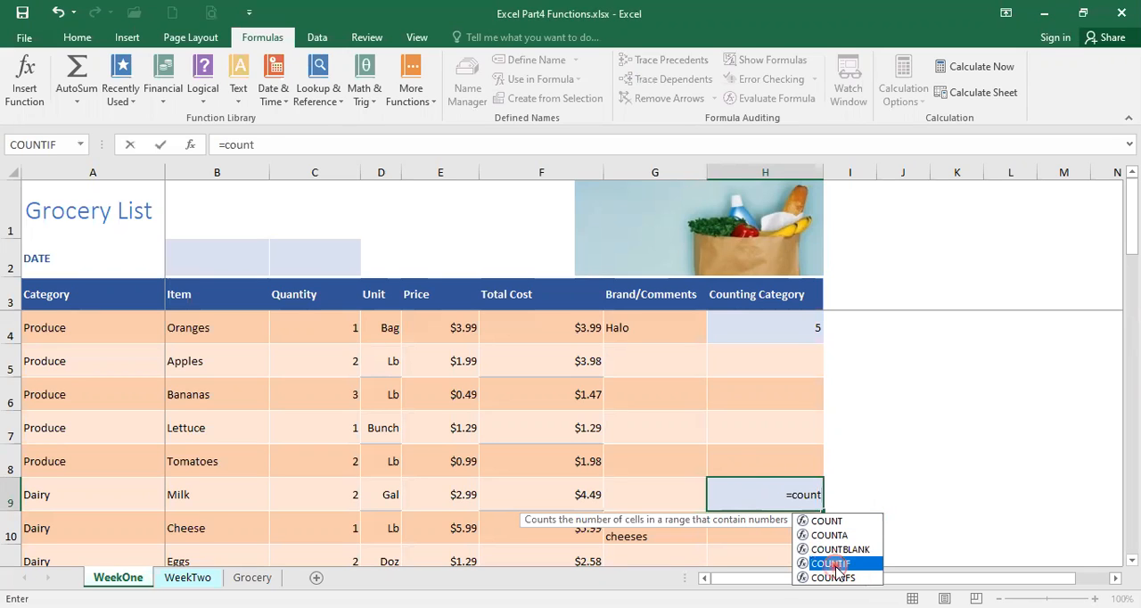
double_click(835, 564)
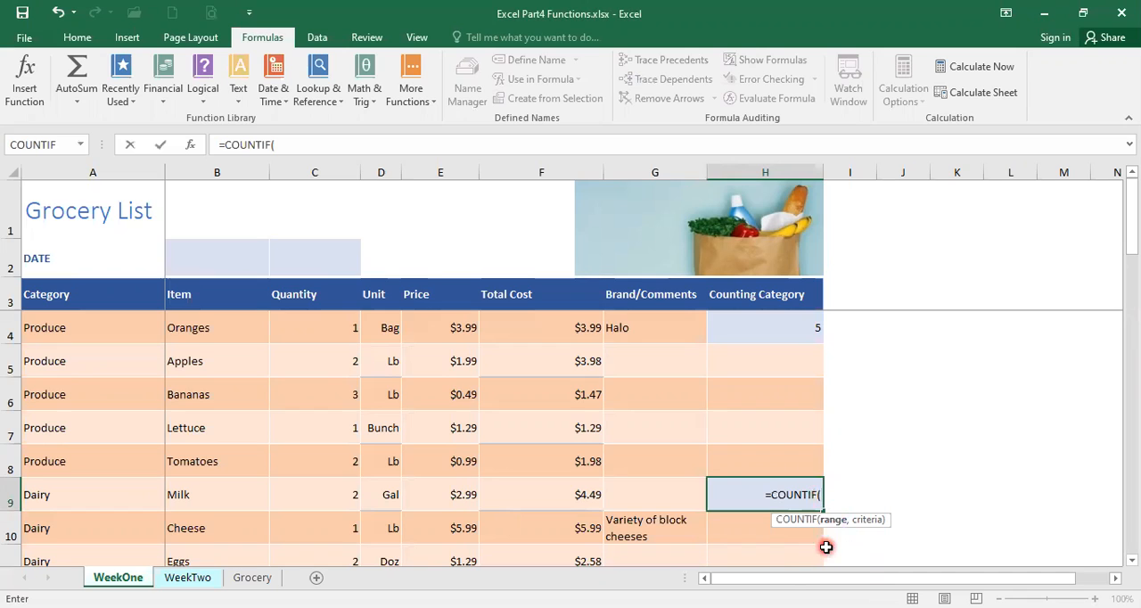
left_click(65, 171)
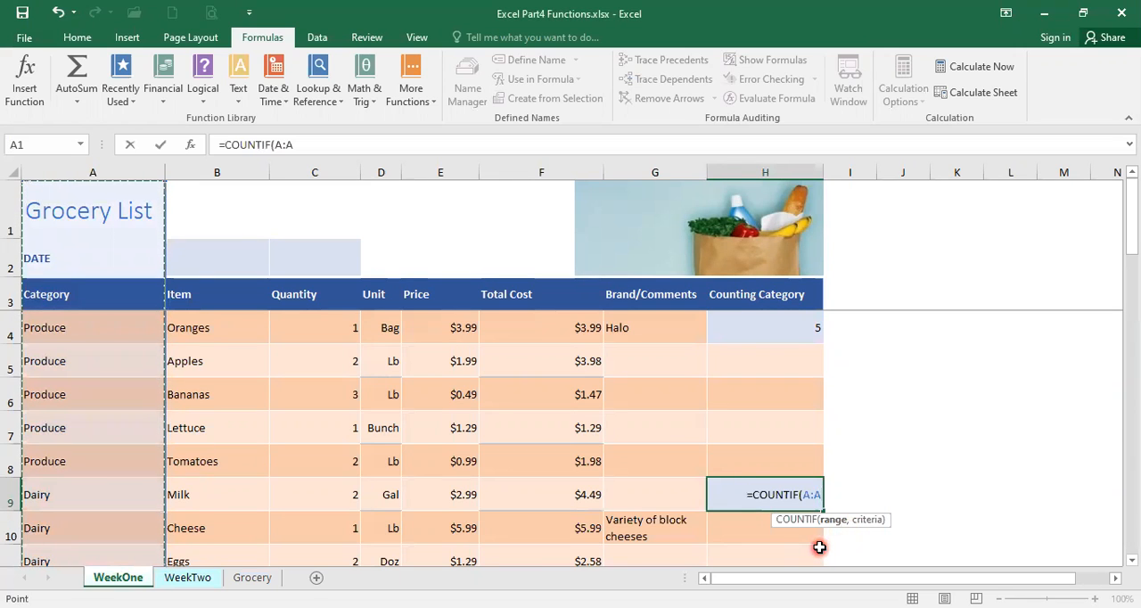
type(",")
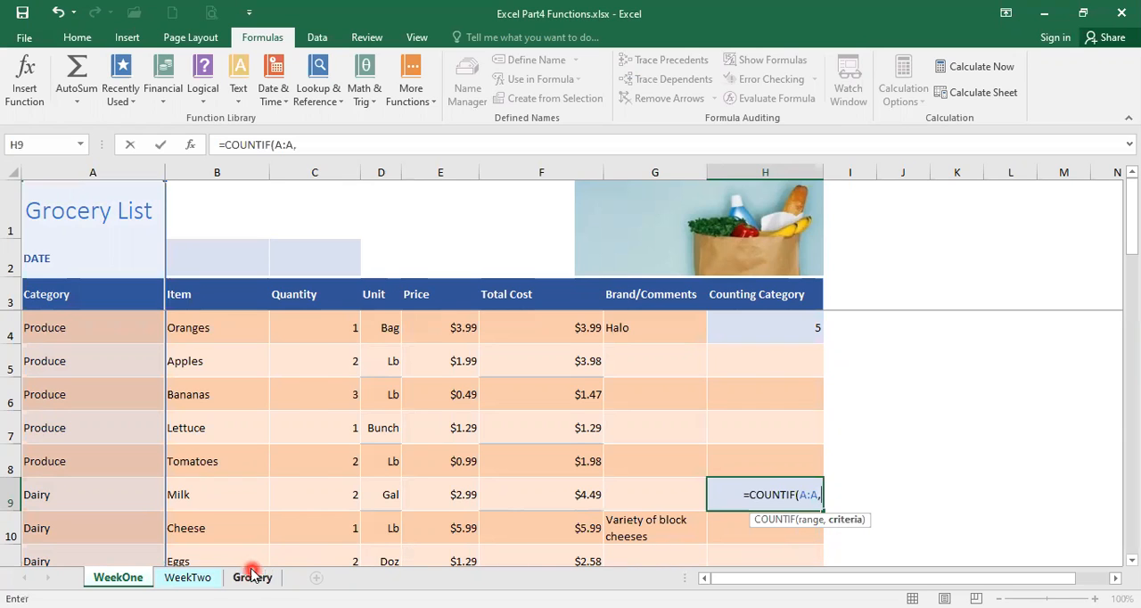
left_click(91, 503)
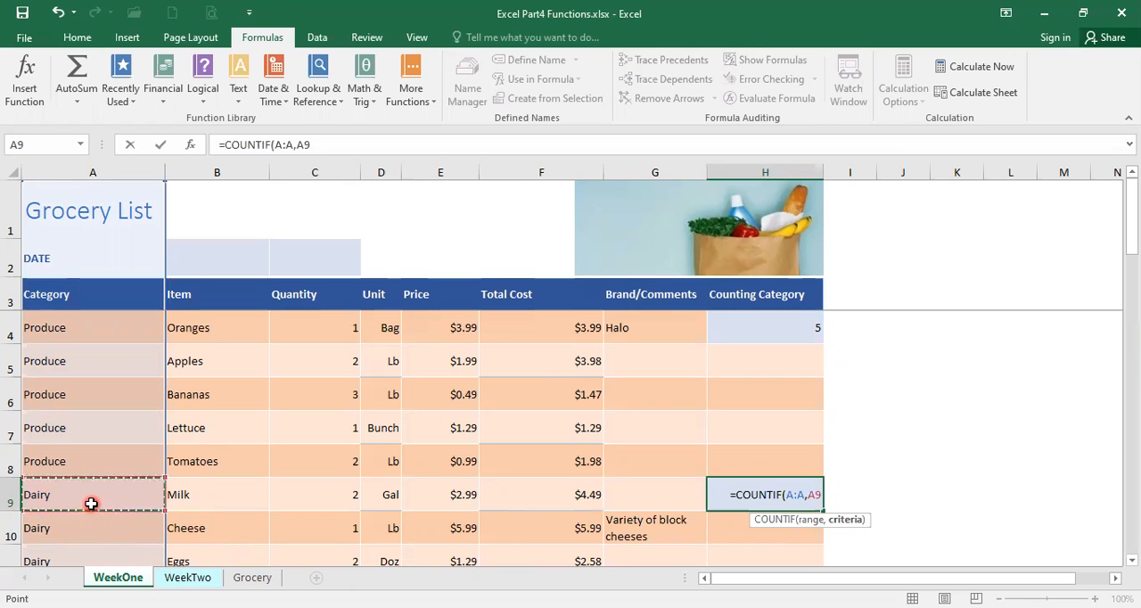
type(")")
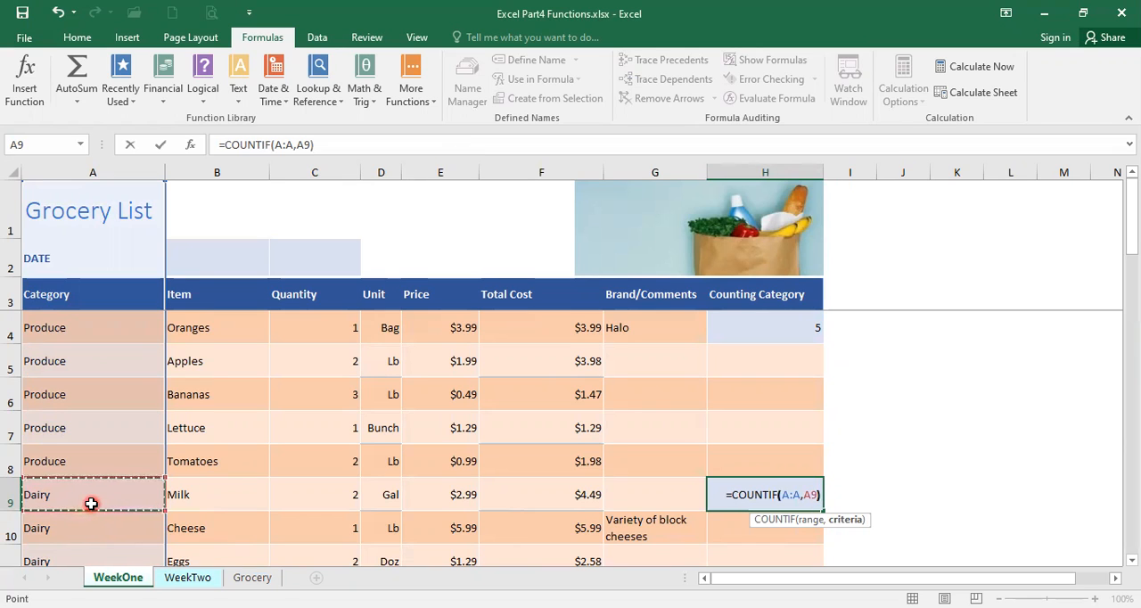
key("Return")
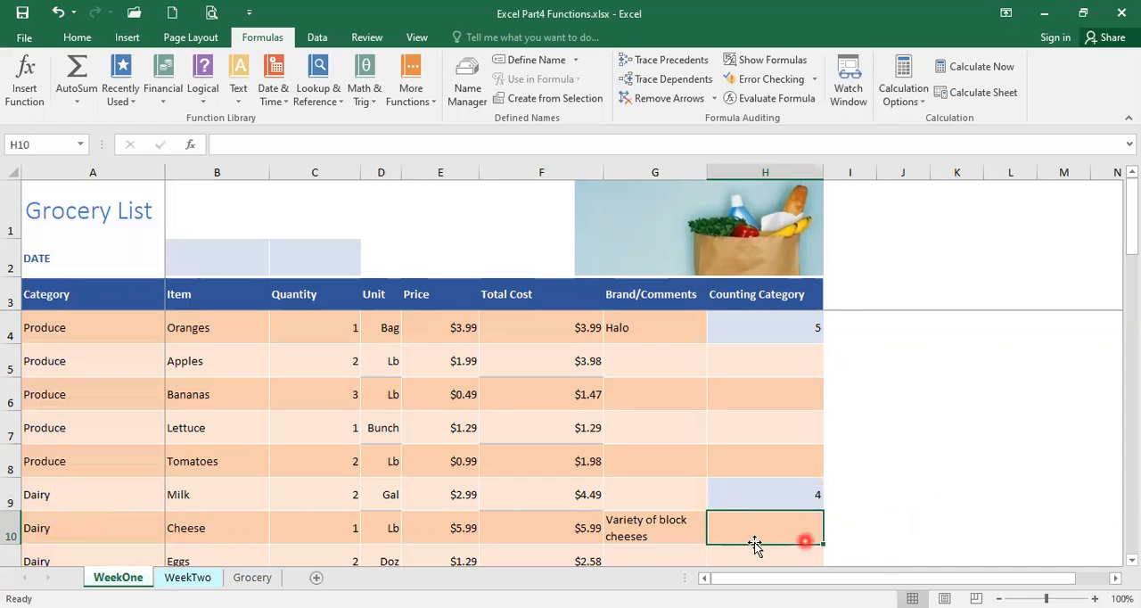
Check the Dairy entries in the Category column, rows 9 to 12, against the count in H9
left_click(1131, 560)
left_click(1130, 560)
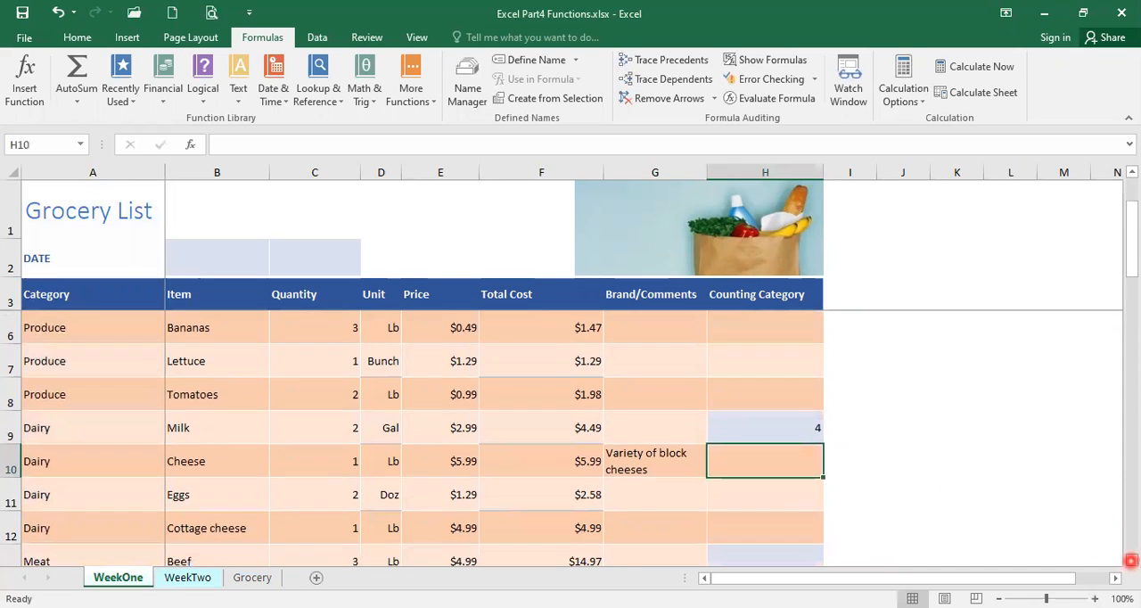
left_click(94, 464)
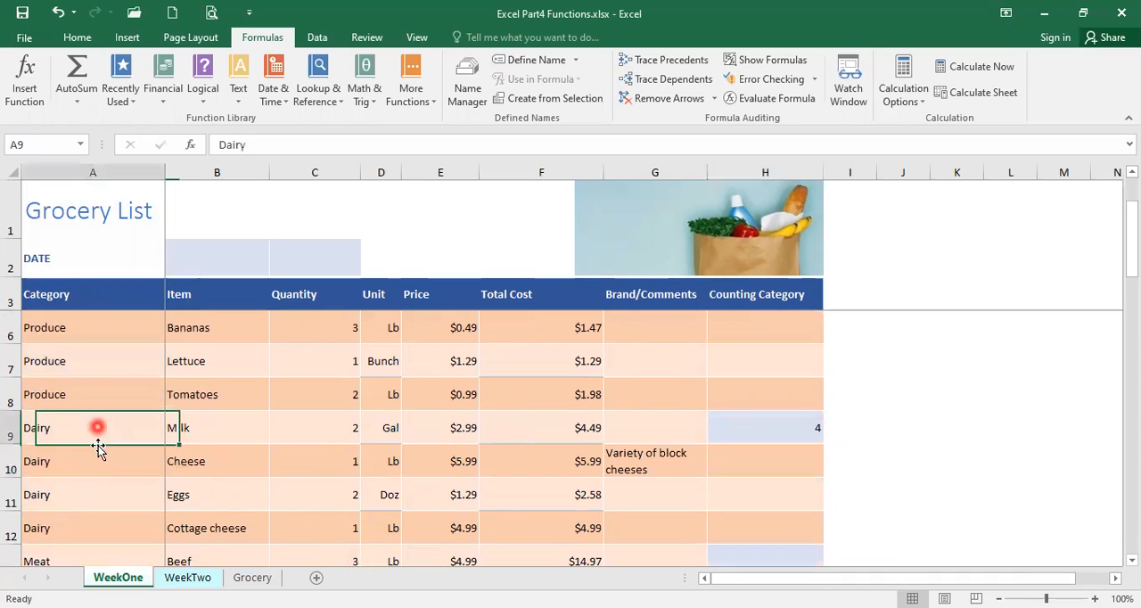
left_click(89, 496)
left_click(84, 524)
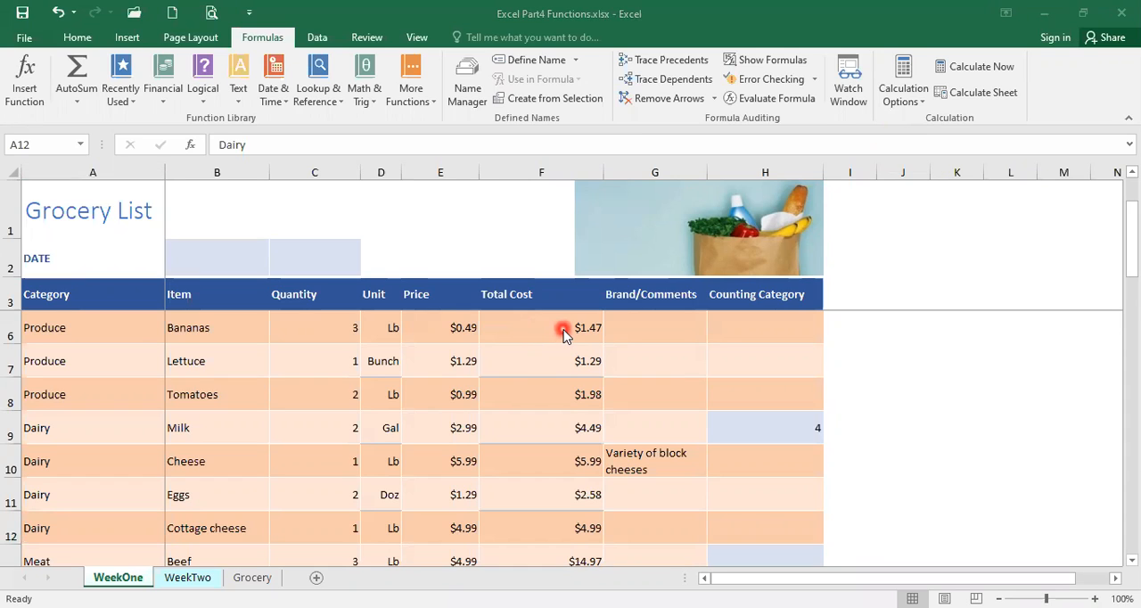
left_click(531, 362)
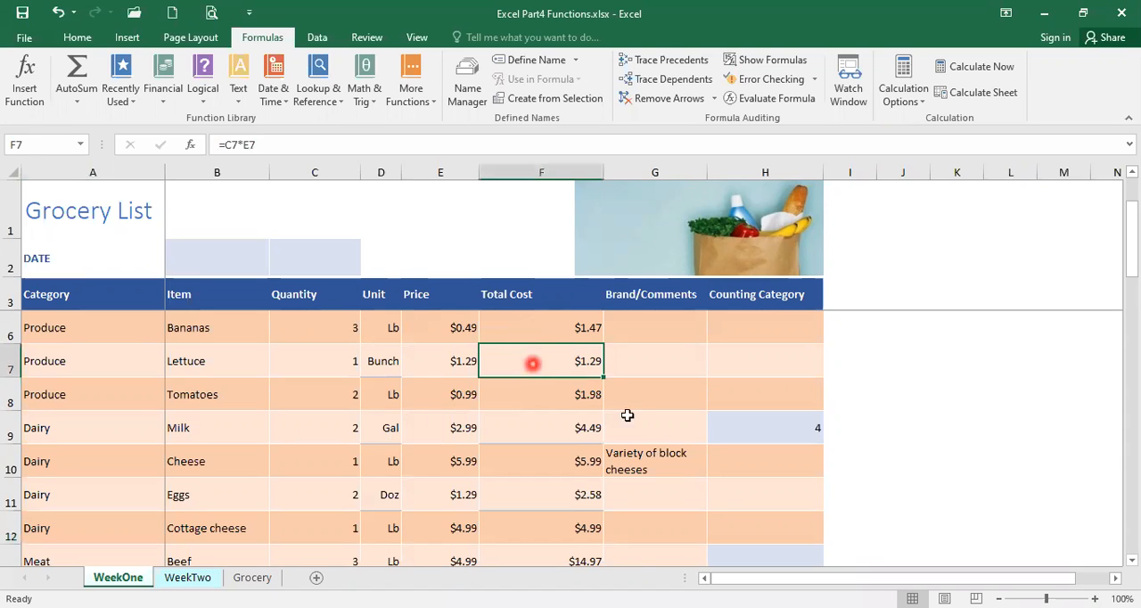
Display the formulas in the WeekOne sheet's cells instead of their calculated results, with cell H4 selected
scroll(793, 438, "up", 1)
left_click(760, 334)
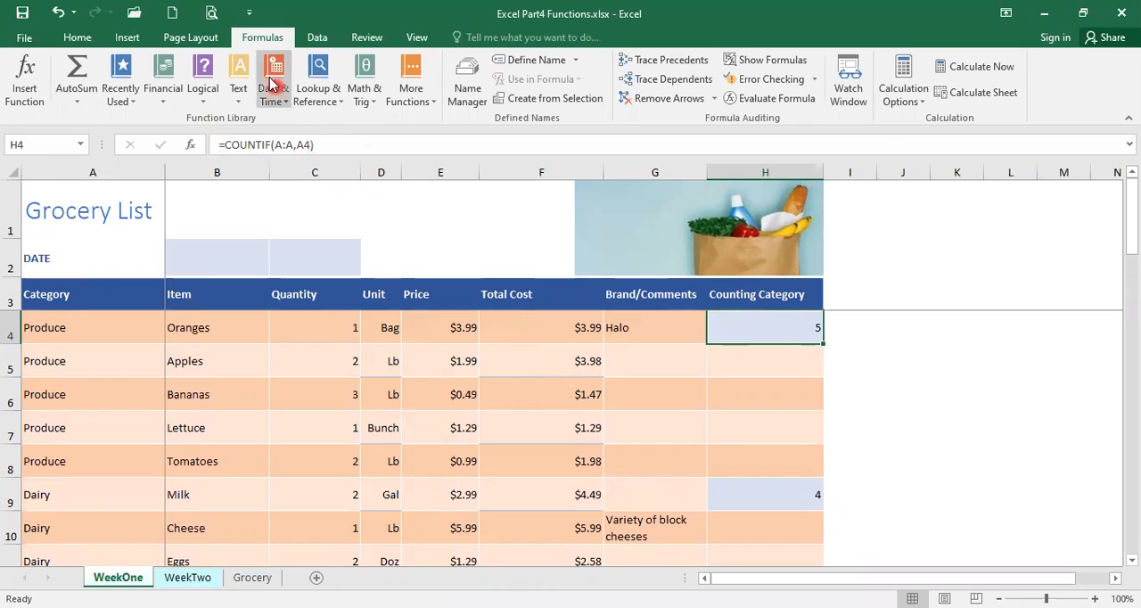
left_click(259, 41)
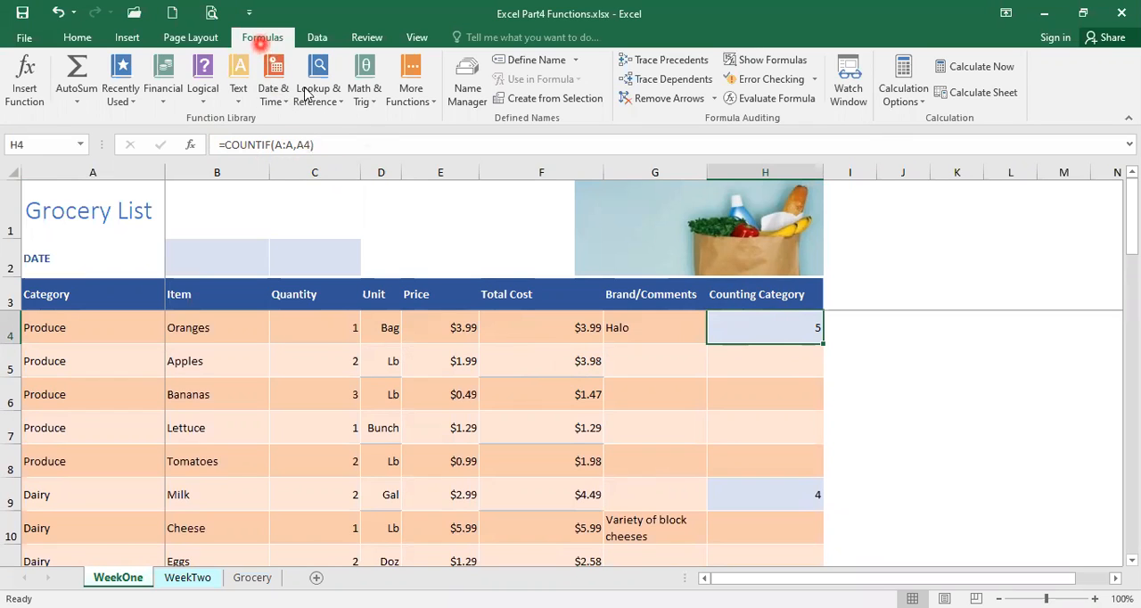
left_click(753, 62)
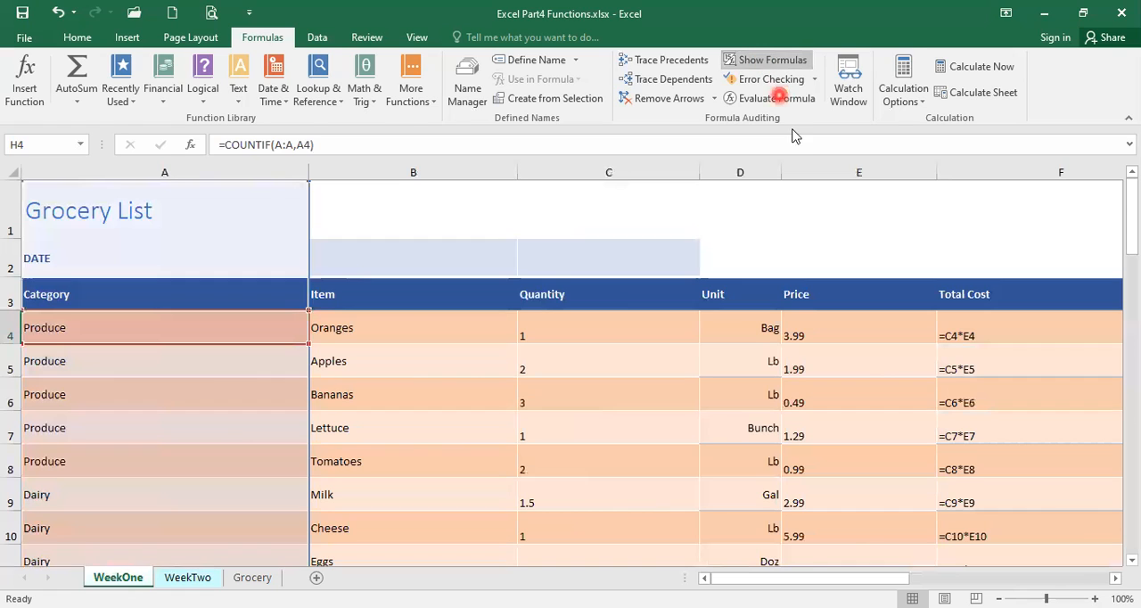
Examine the Total Cost formula in F4 and the Quantity and Price cells it references, C4 and E4
left_click(757, 580)
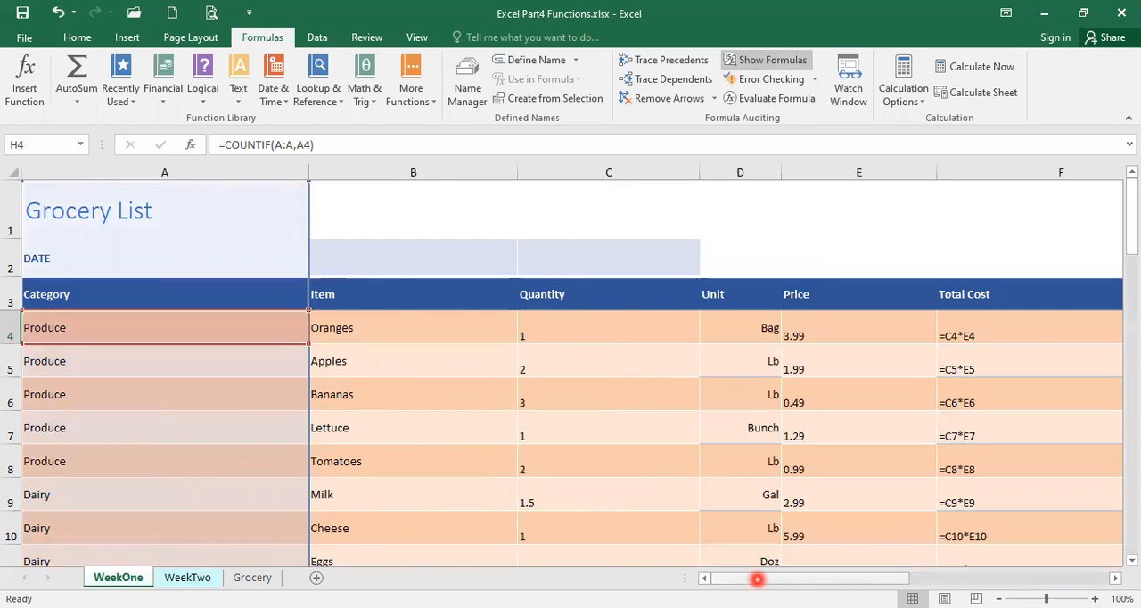
left_click_drag(757, 580, 789, 582)
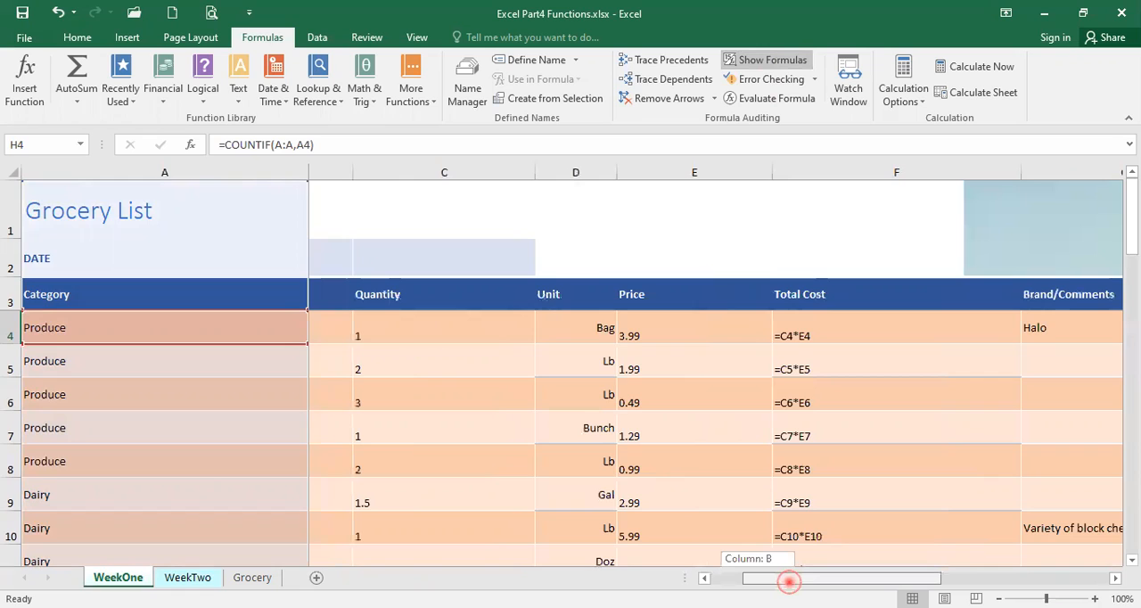
left_click_drag(789, 582, 789, 581)
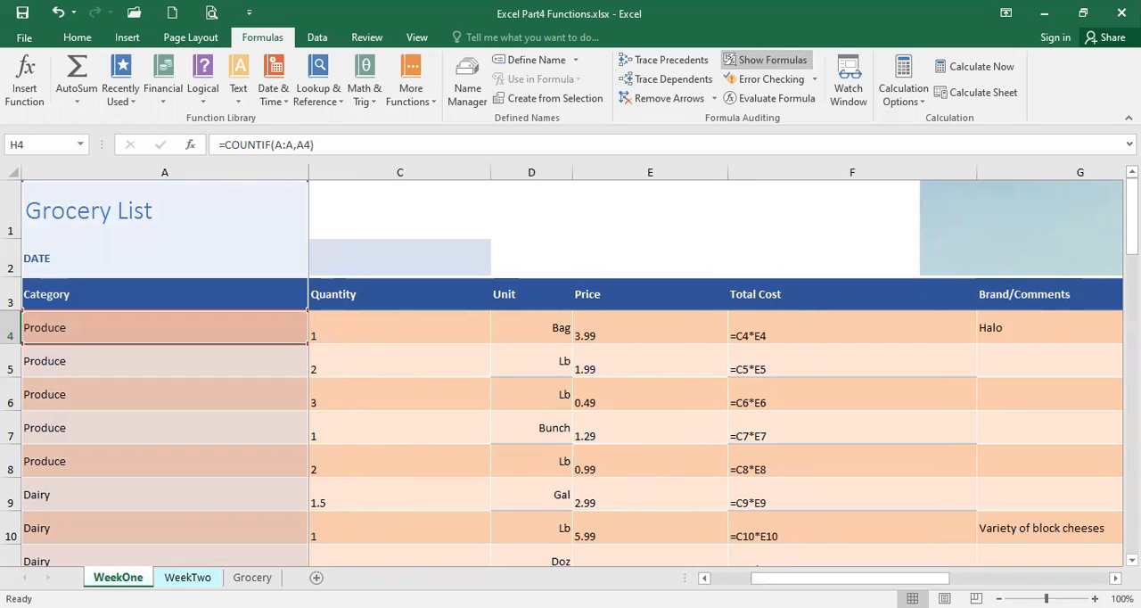
left_click(783, 325)
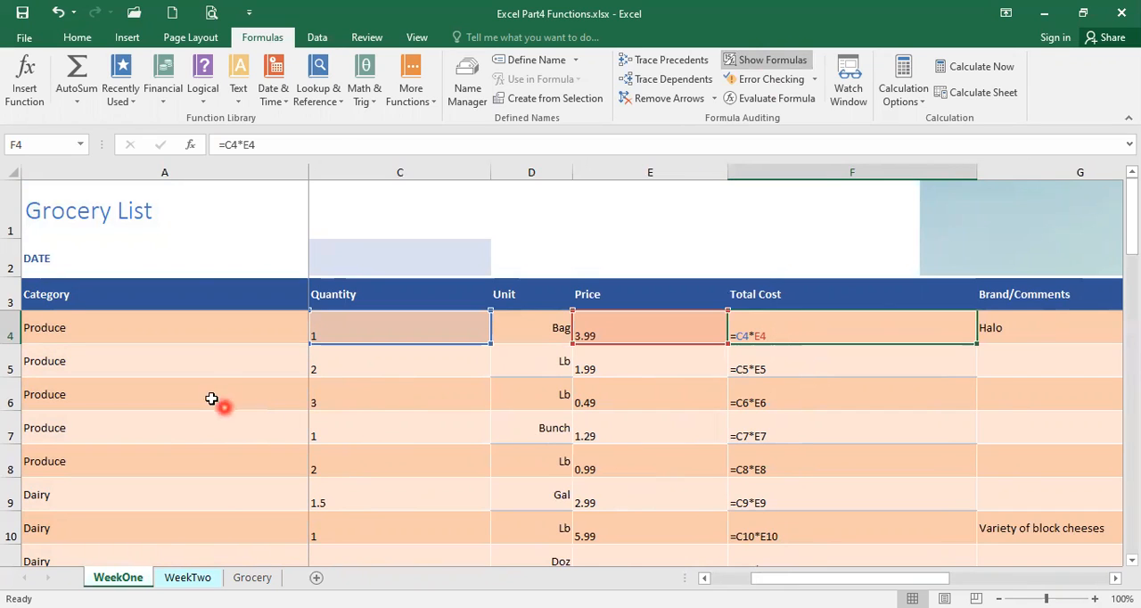
left_click(191, 328)
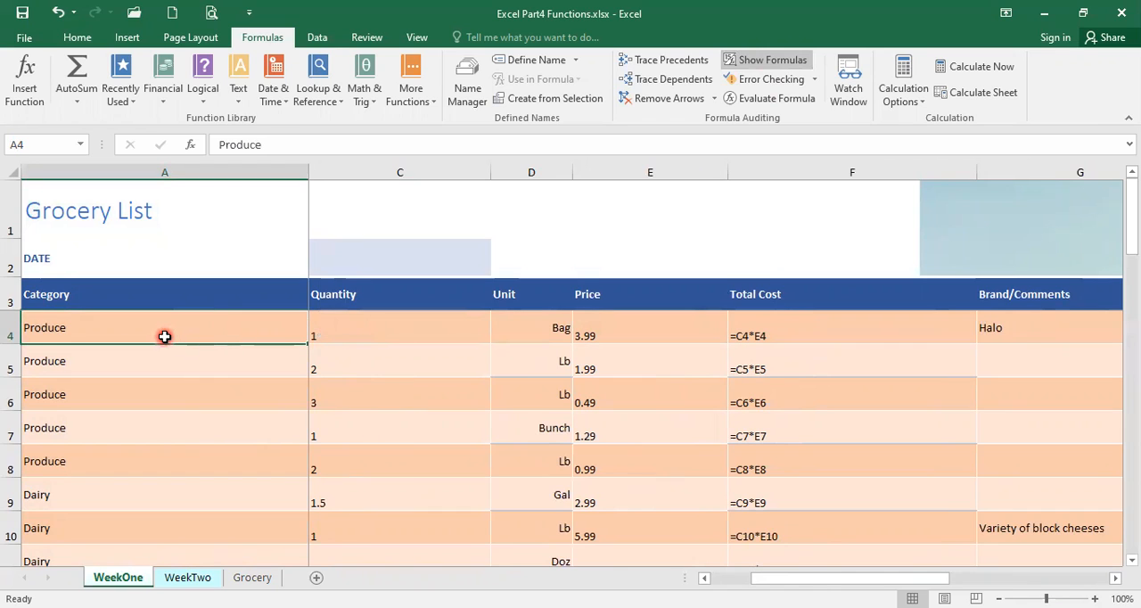
left_click(352, 336)
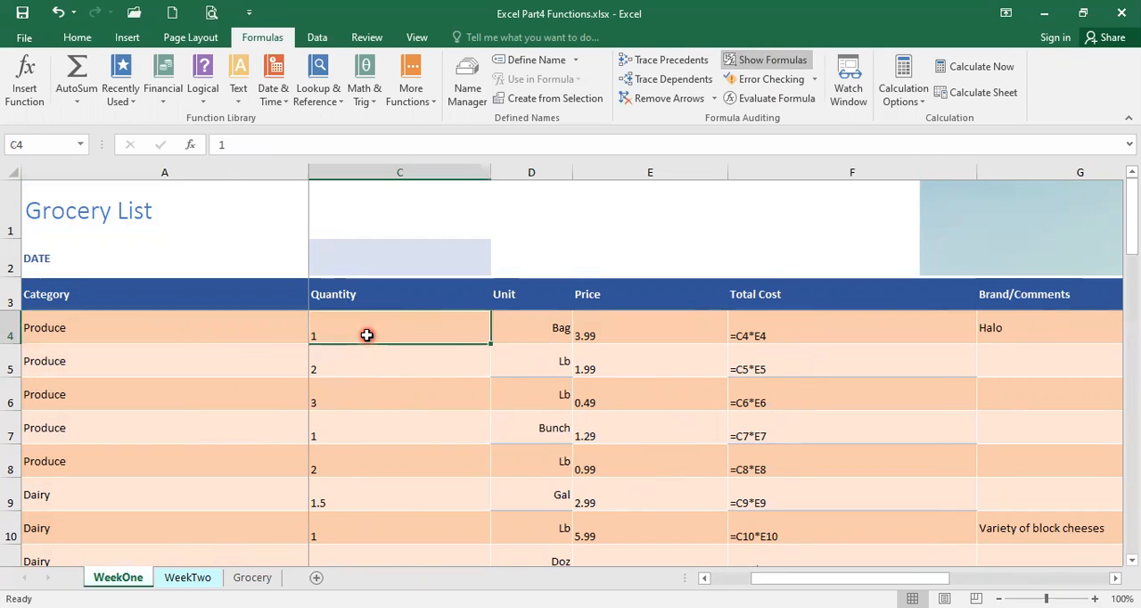
left_click(635, 334)
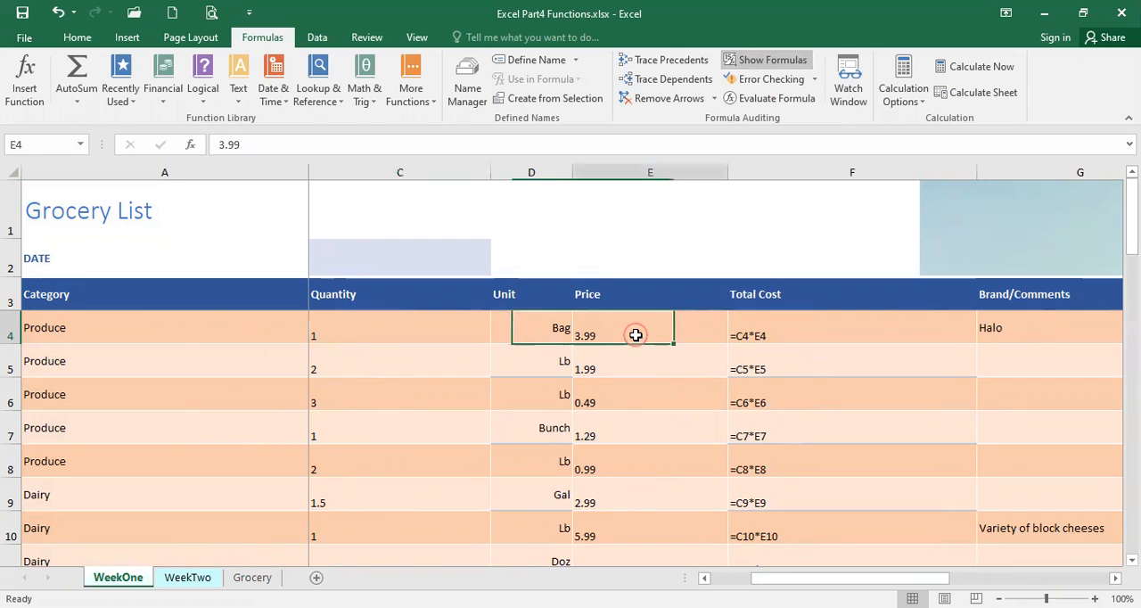
left_click(796, 336)
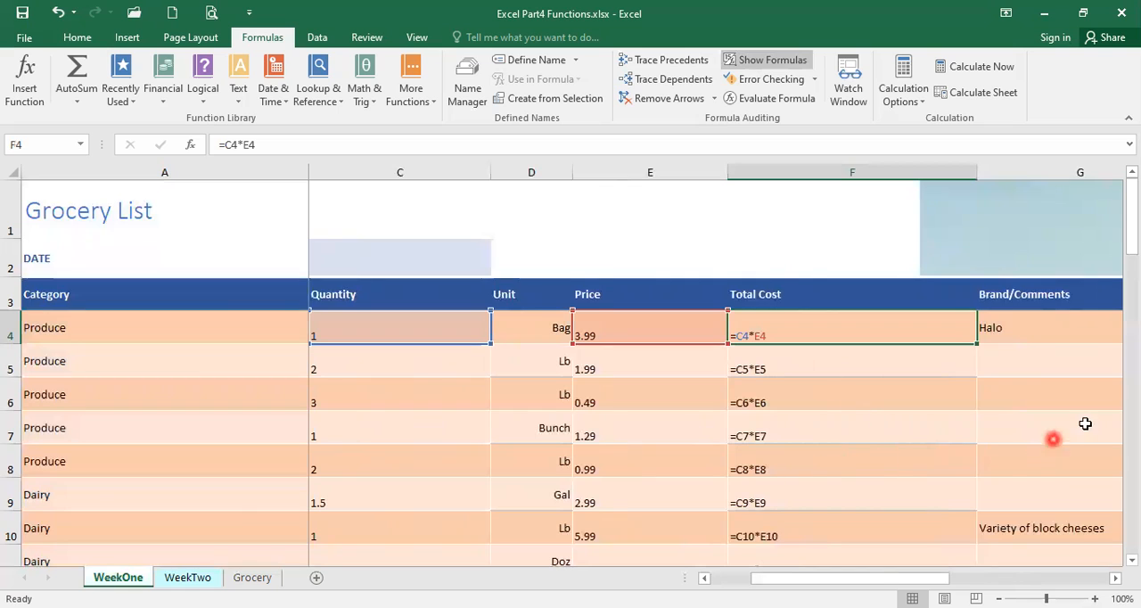
View the COUNTIF formulas in the Counting Category column, then switch the sheet back to showing calculated results
left_click_drag(882, 581, 904, 576)
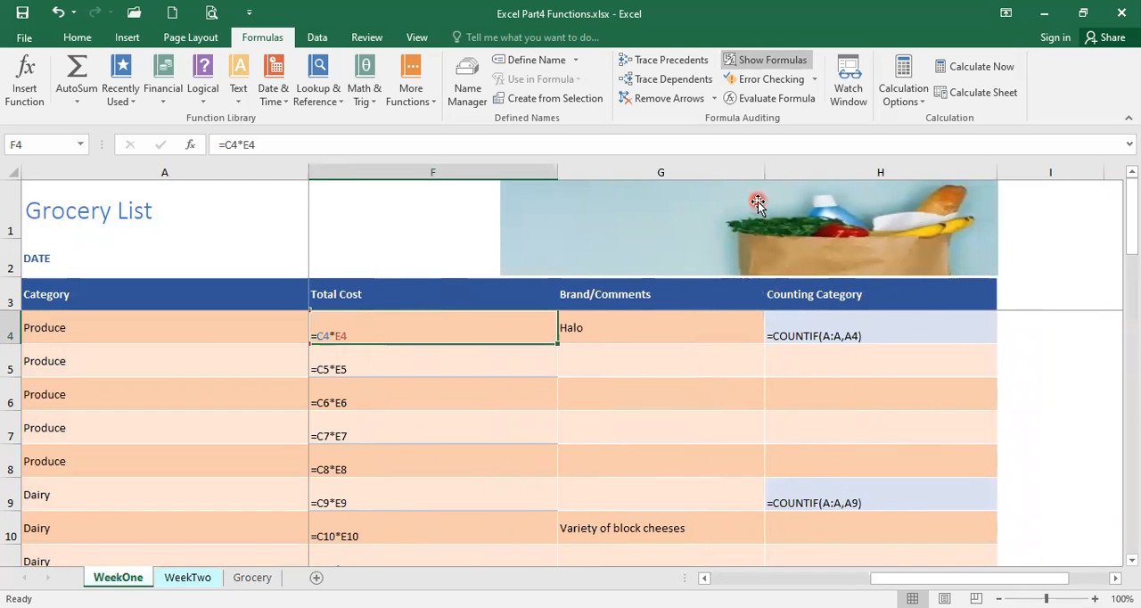
left_click(753, 61)
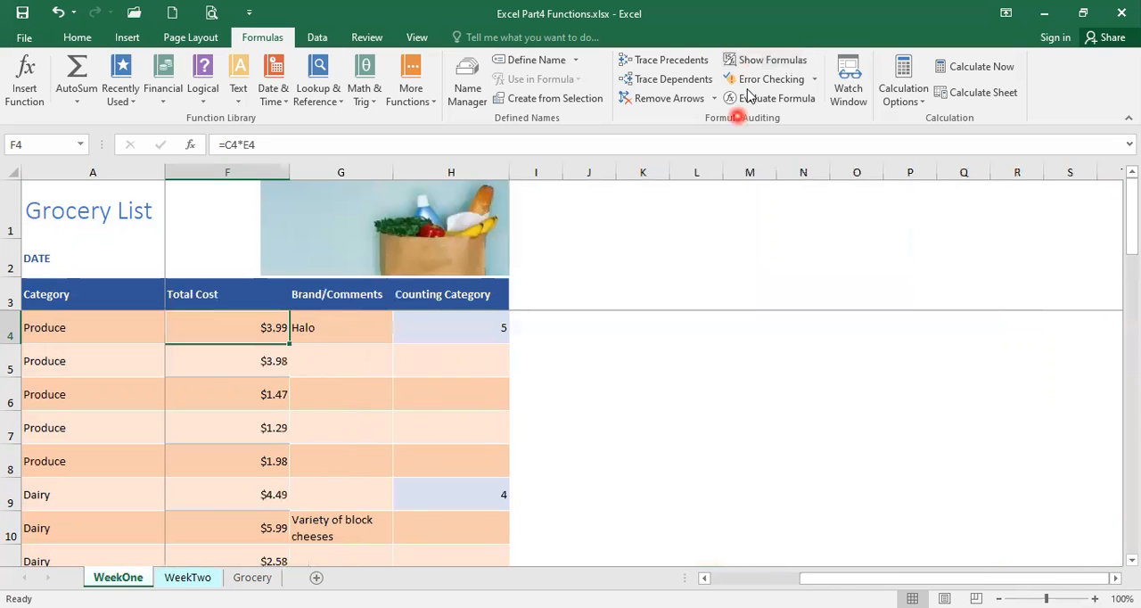
left_click(755, 577)
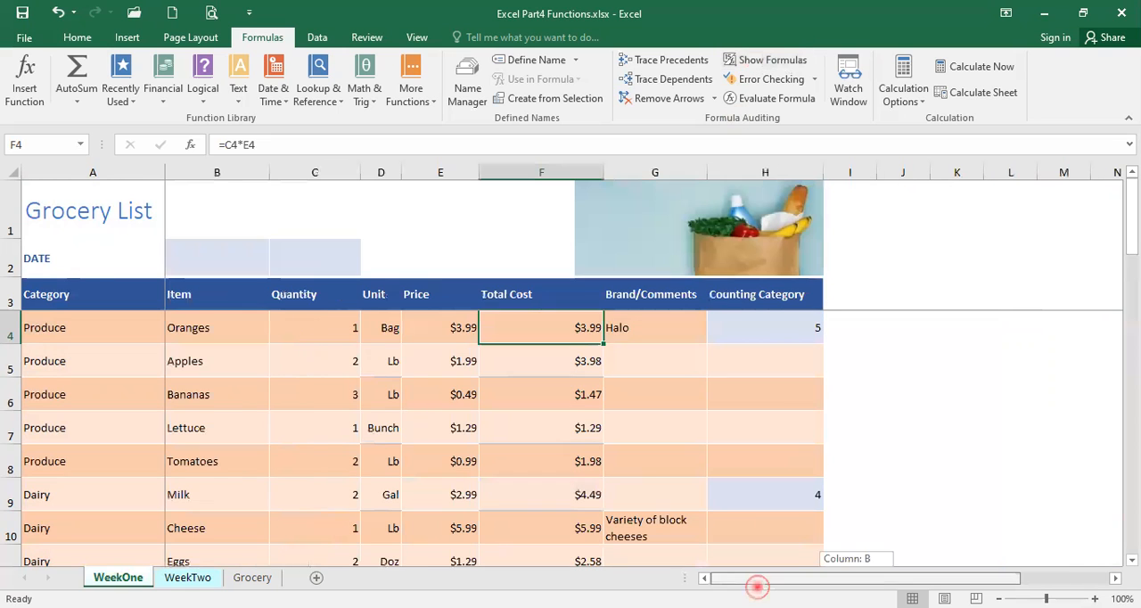